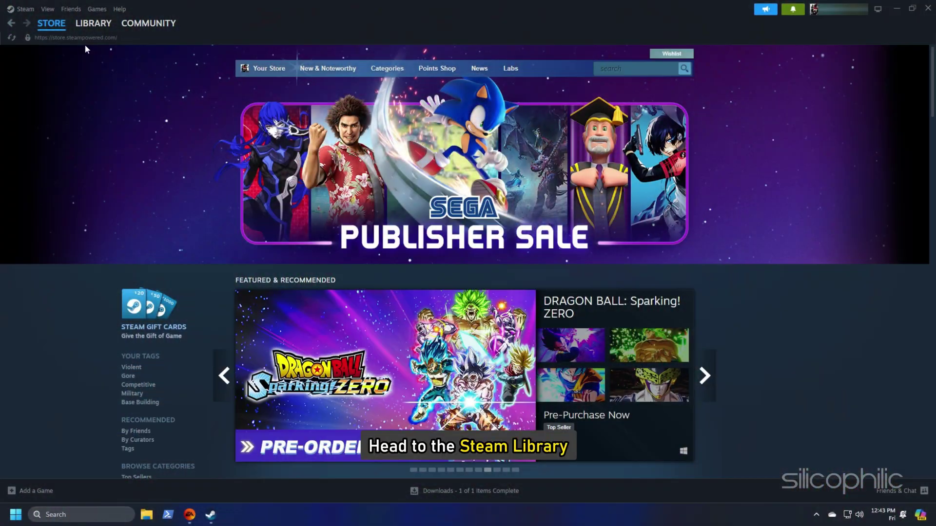
From the Library, verify the integrity of EA SPORTS FC 25's installed files via its Properties.
{"action": "left_click", "coordinate": [86, 30]}
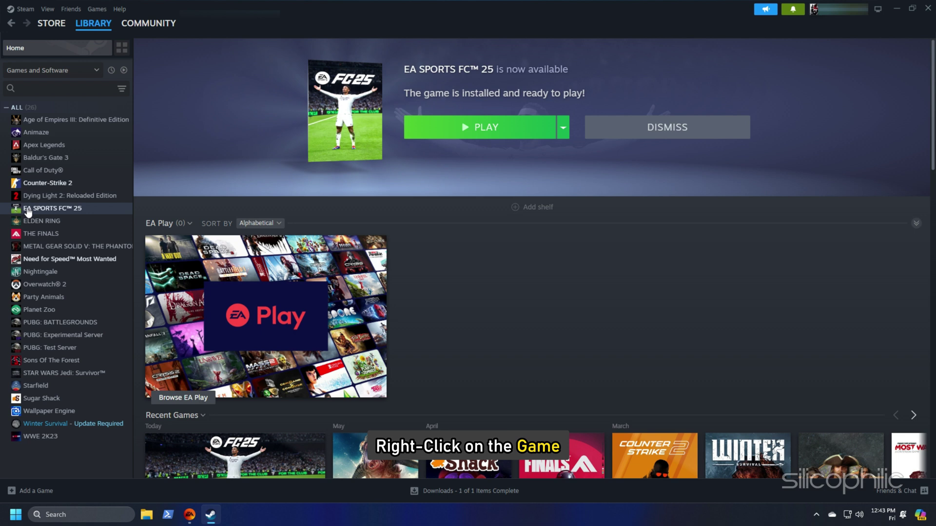
{"action": "right_click", "coordinate": [27, 207]}
{"action": "left_click", "coordinate": [43, 279]}
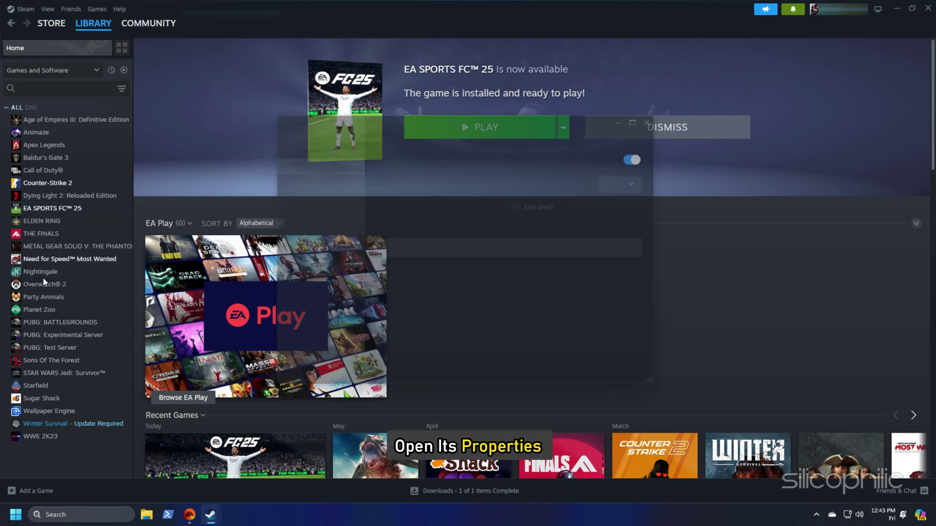
{"action": "left_click", "coordinate": [285, 203]}
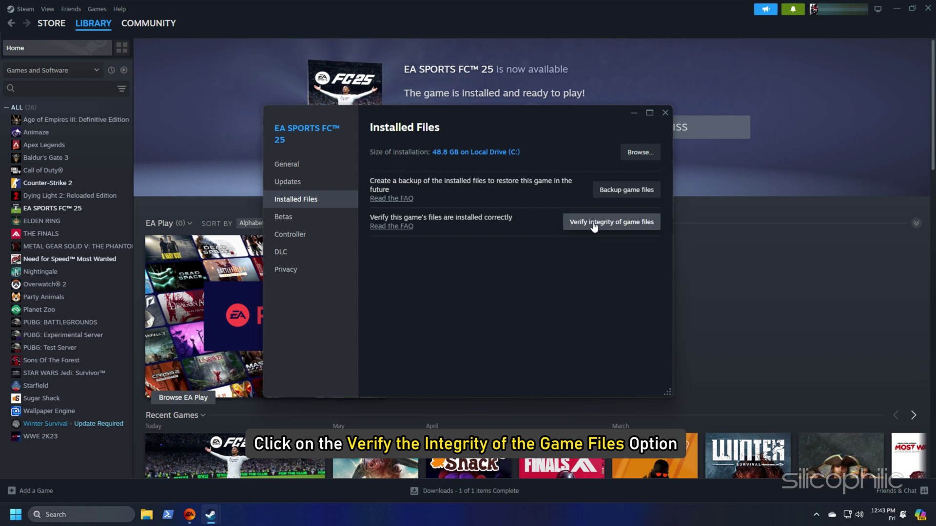
{"action": "left_click", "coordinate": [592, 225]}
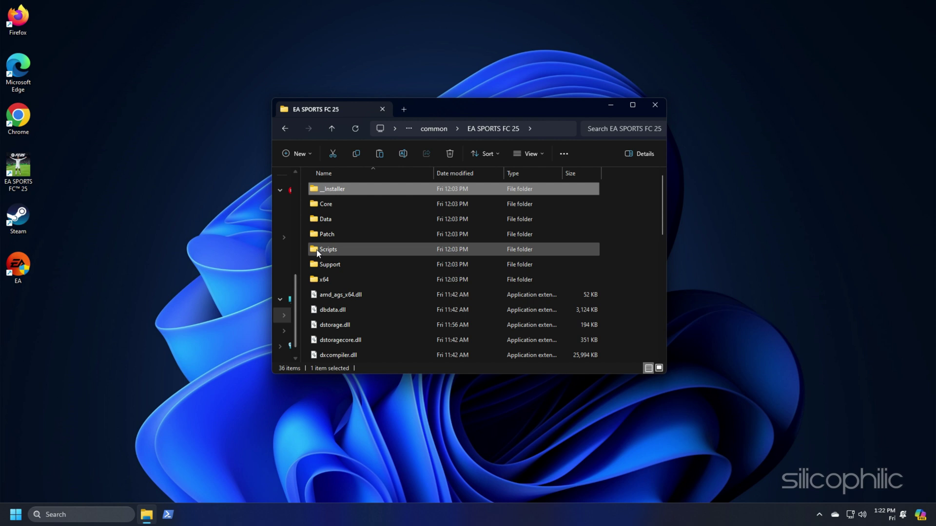
Navigate into _Installer > EAAntiCheat and select the EAAntiCheat.Installer file.
{"action": "double_click", "coordinate": [332, 191]}
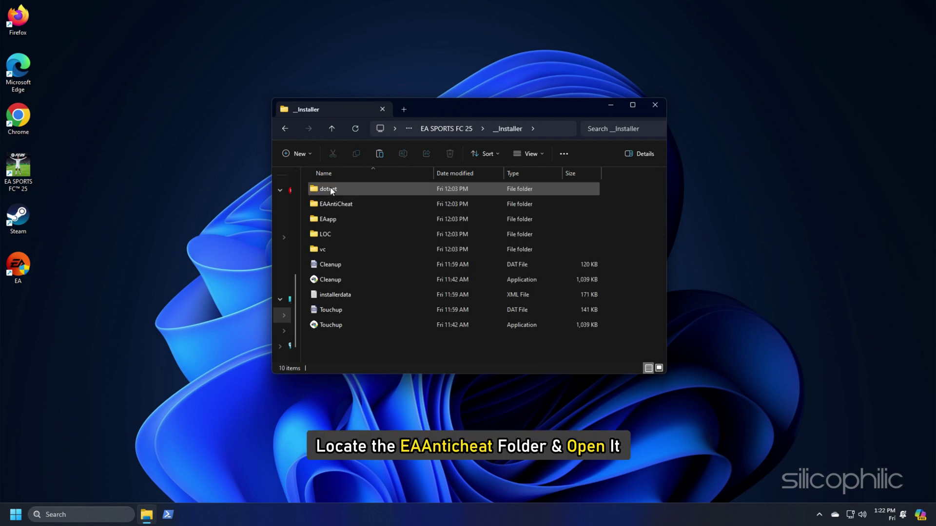
{"action": "double_click", "coordinate": [326, 205]}
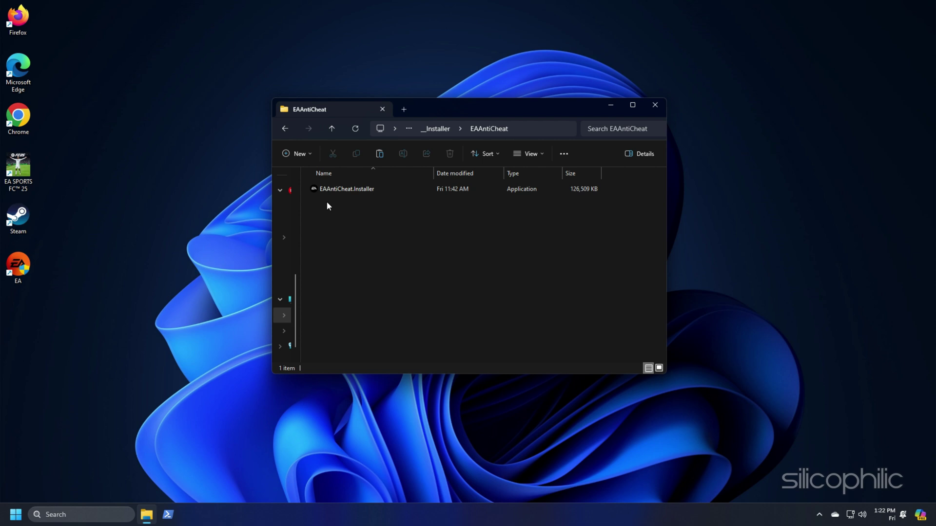
{"action": "left_click", "coordinate": [329, 185]}
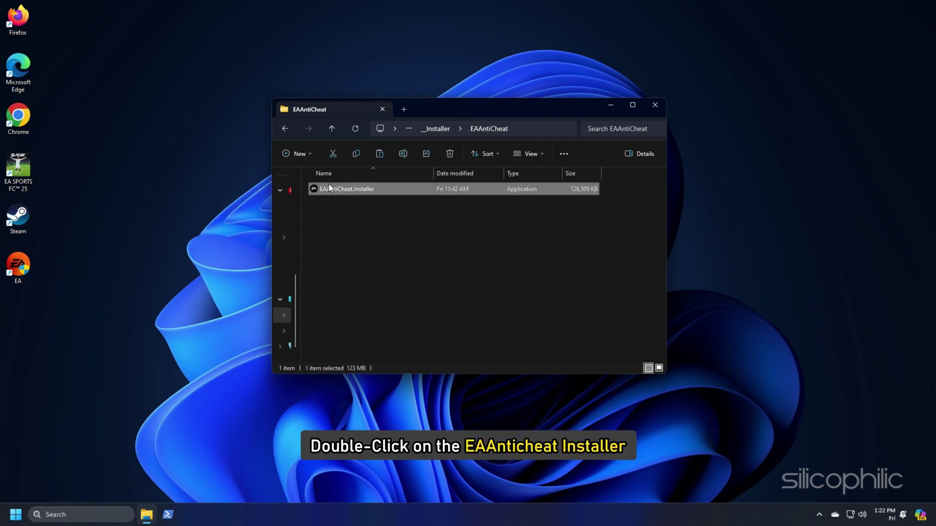
Launch the anti-cheat installer, choose the installed FC 24 entry and start a Repair.
{"action": "double_click", "coordinate": [329, 183]}
{"action": "left_click", "coordinate": [547, 337]}
{"action": "left_click", "coordinate": [577, 167]}
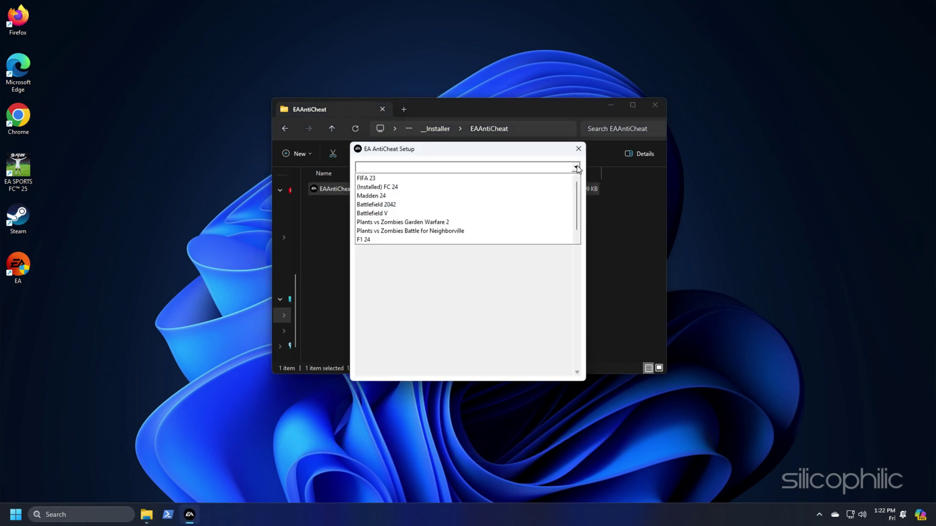
{"action": "left_click", "coordinate": [389, 187]}
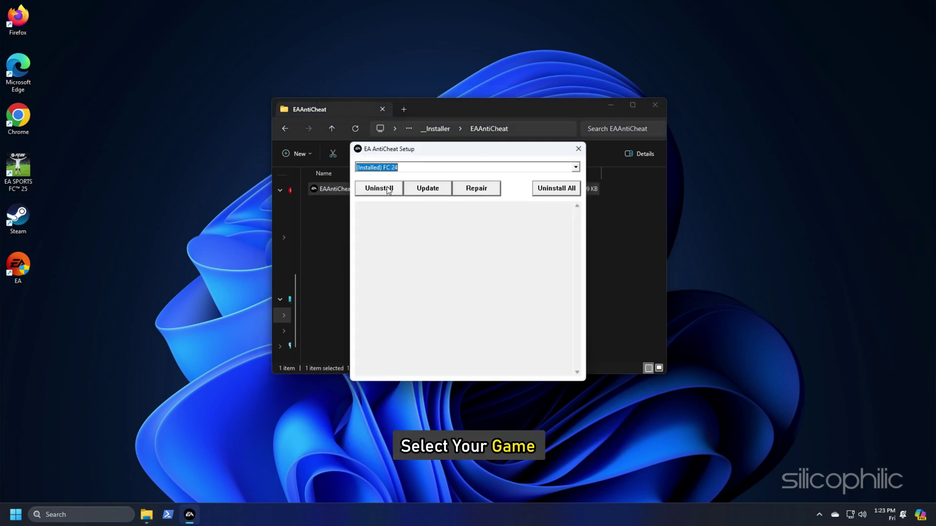
{"action": "left_click", "coordinate": [477, 189]}
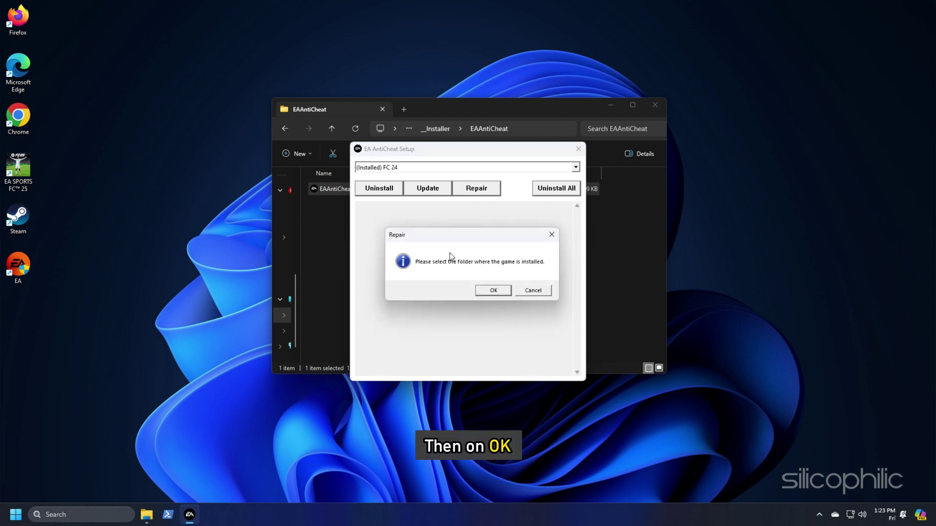
Point the repair at the EA SPORTS FC 25 install folder and begin it.
{"action": "left_click", "coordinate": [491, 291]}
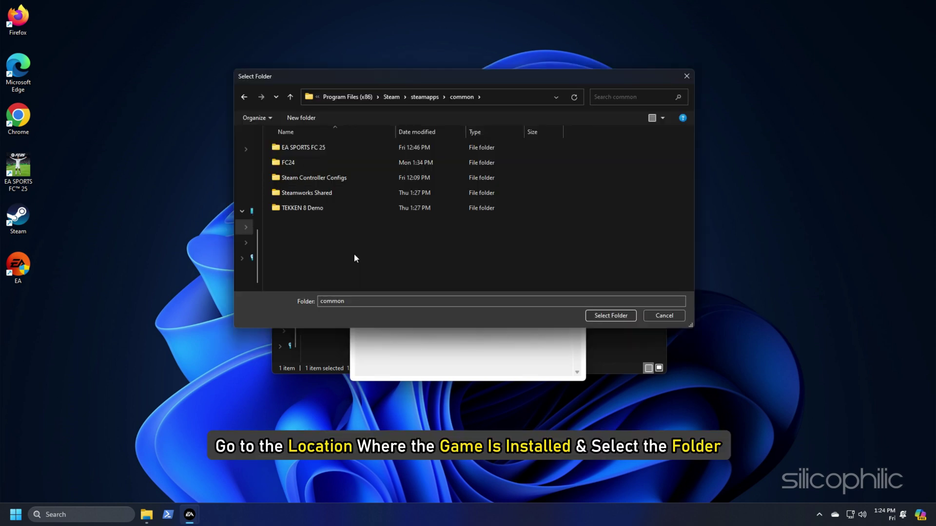
{"action": "left_click", "coordinate": [313, 150]}
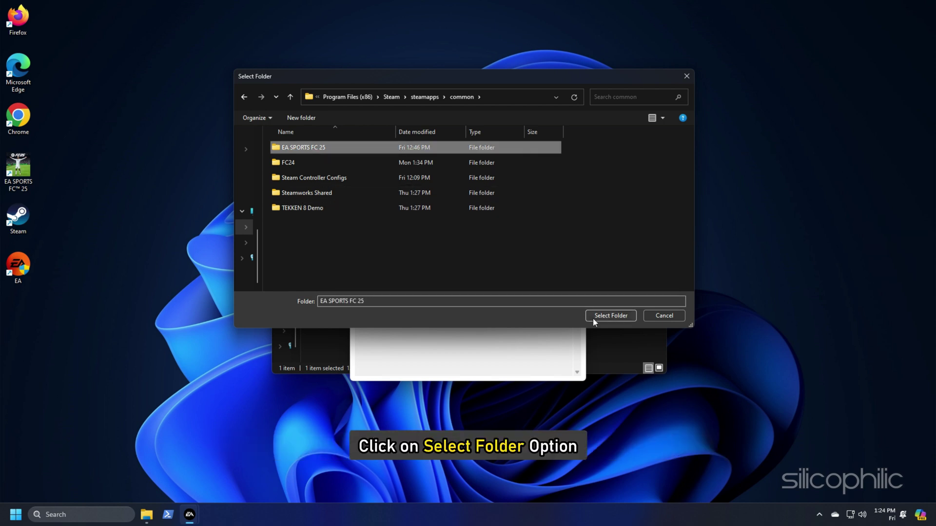
{"action": "left_click", "coordinate": [612, 316]}
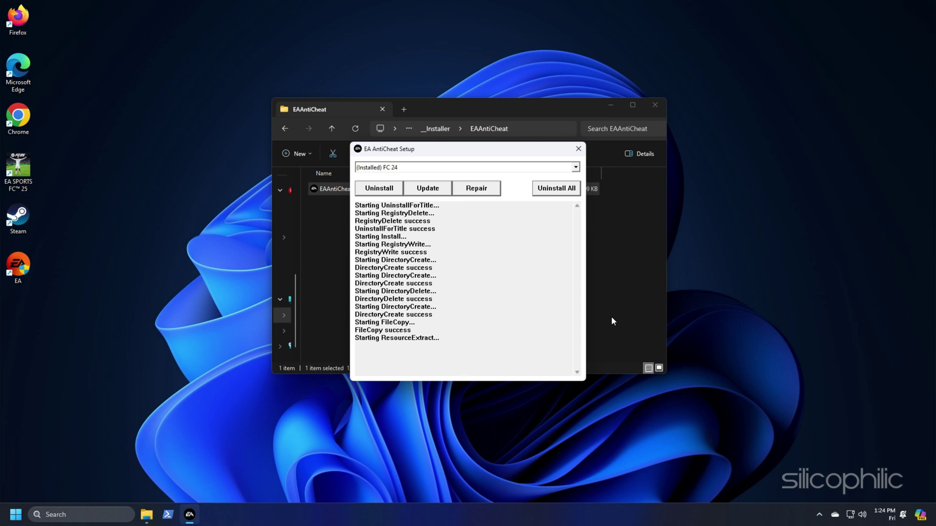
Update the anti-cheat, uninstall it, then reinstall it for FC 25.
{"action": "left_click", "coordinate": [429, 189]}
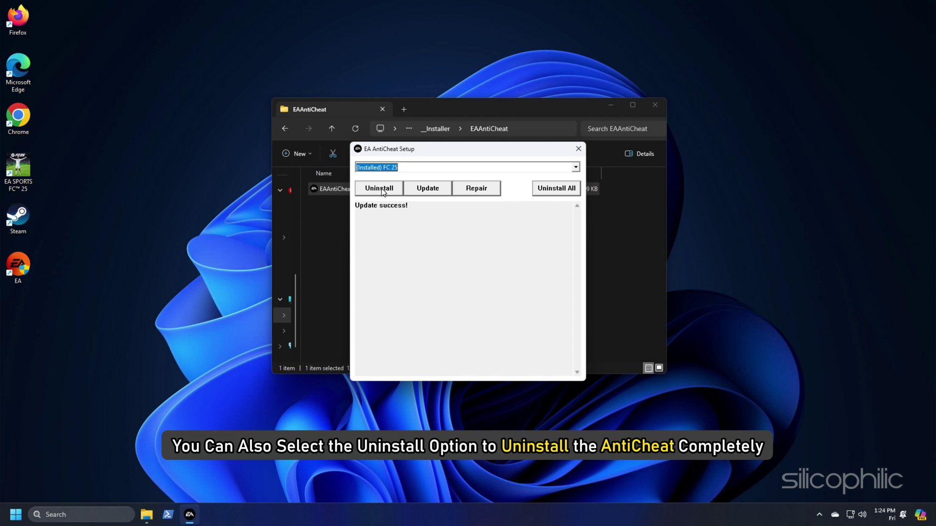
{"action": "left_click", "coordinate": [382, 192]}
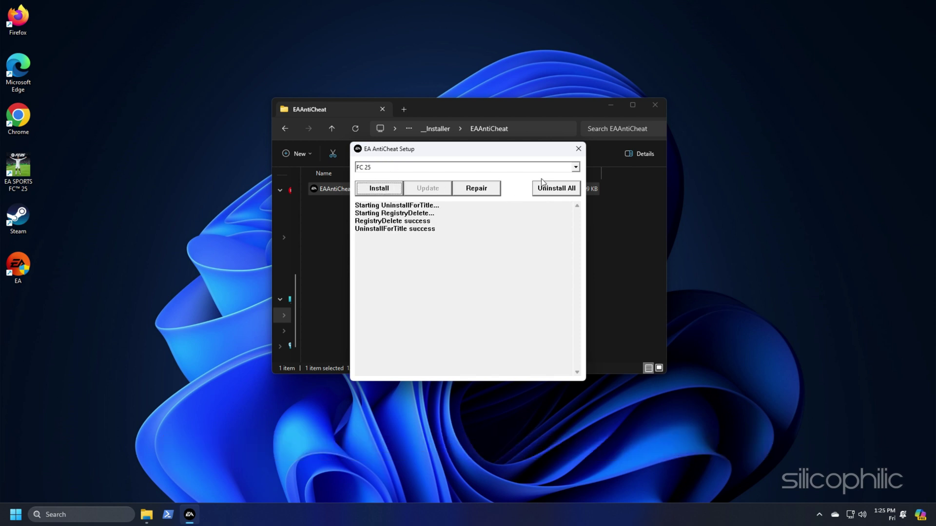
{"action": "left_click", "coordinate": [575, 168]}
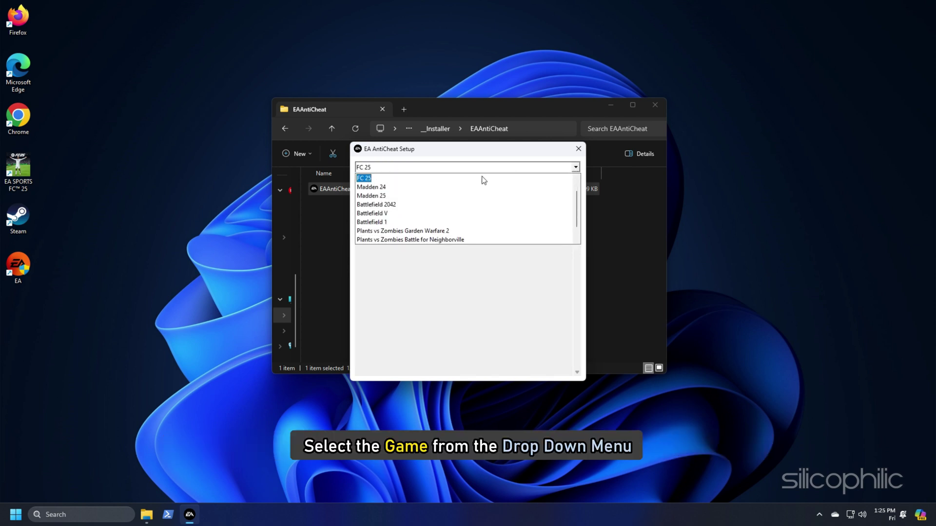
{"action": "left_click", "coordinate": [364, 182]}
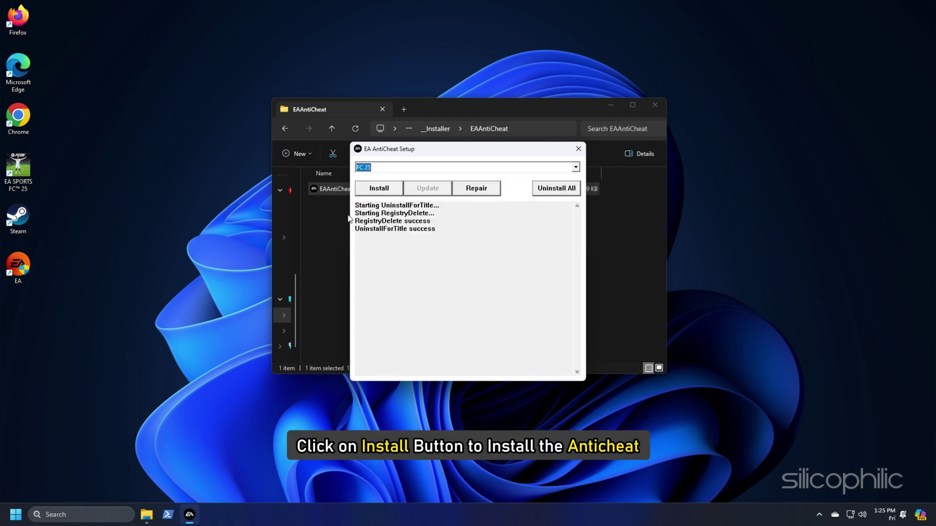
{"action": "left_click", "coordinate": [383, 192]}
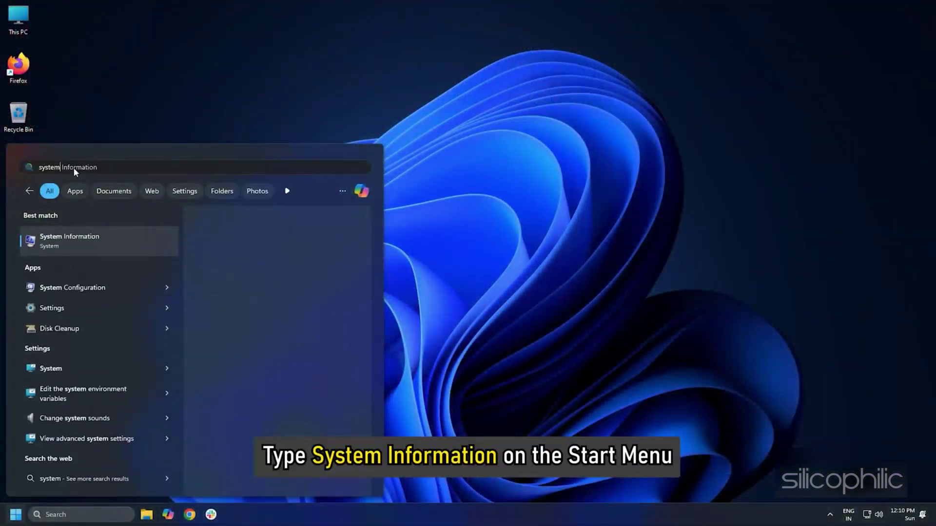
{"action": "type", "text": "inf"}
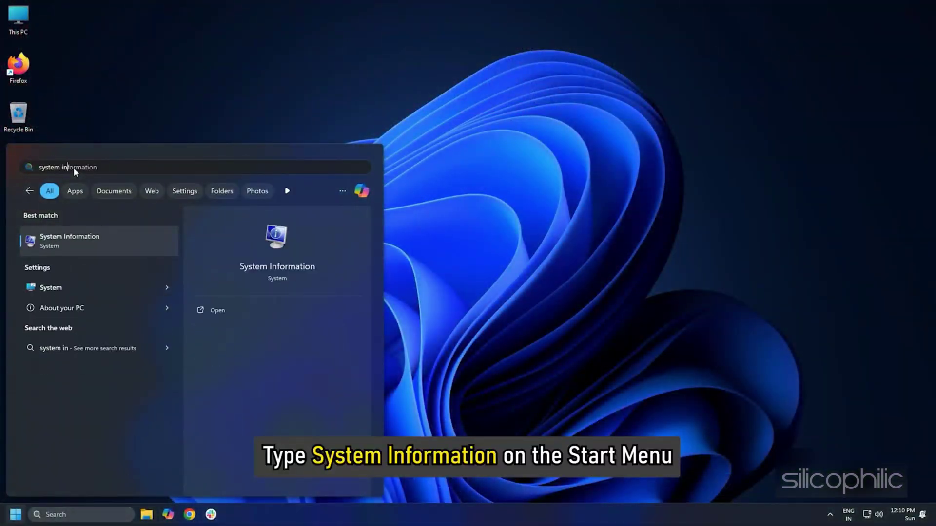
{"action": "type", "text": "ormation"}
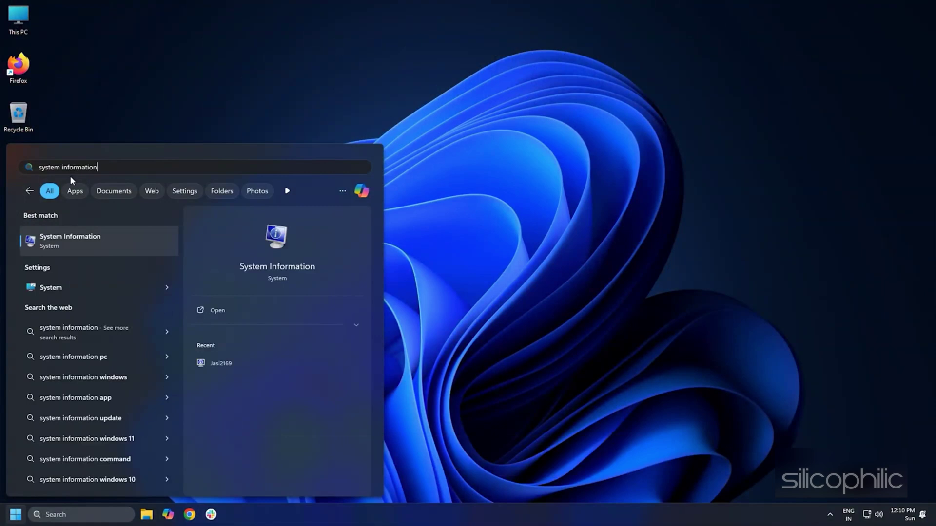
Launch System Information and check the Secure Boot State entry reads Off.
{"action": "left_click", "coordinate": [63, 239]}
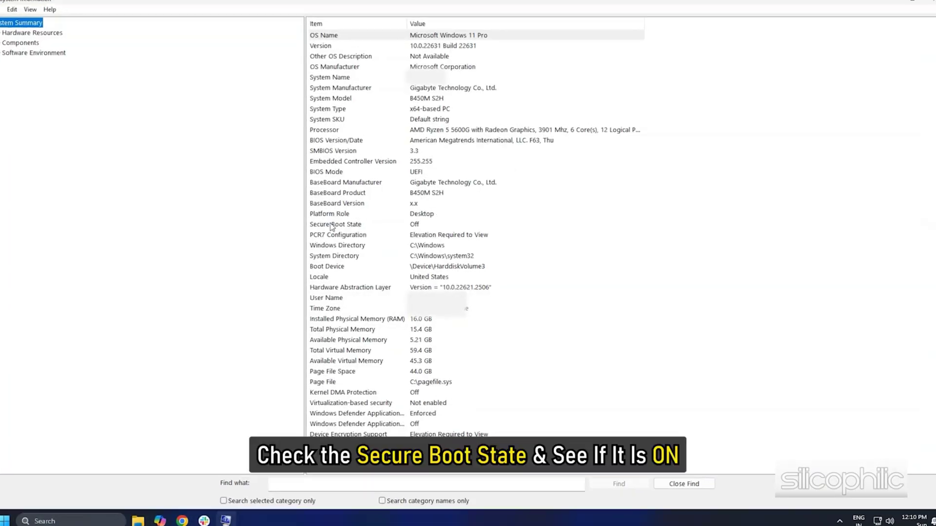
{"action": "left_click", "coordinate": [331, 225]}
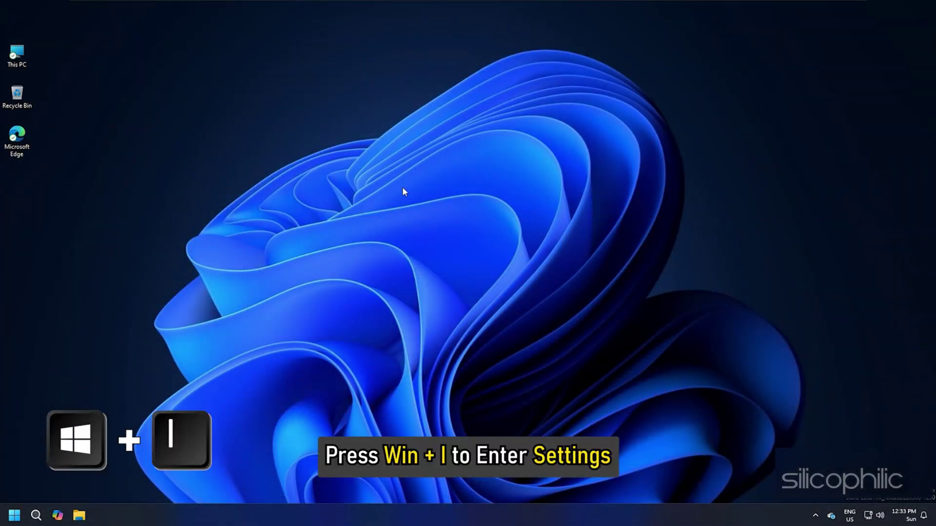
From Settings > System > Recovery, restart the PC into Advanced startup.
{"action": "key", "text": "super+i"}
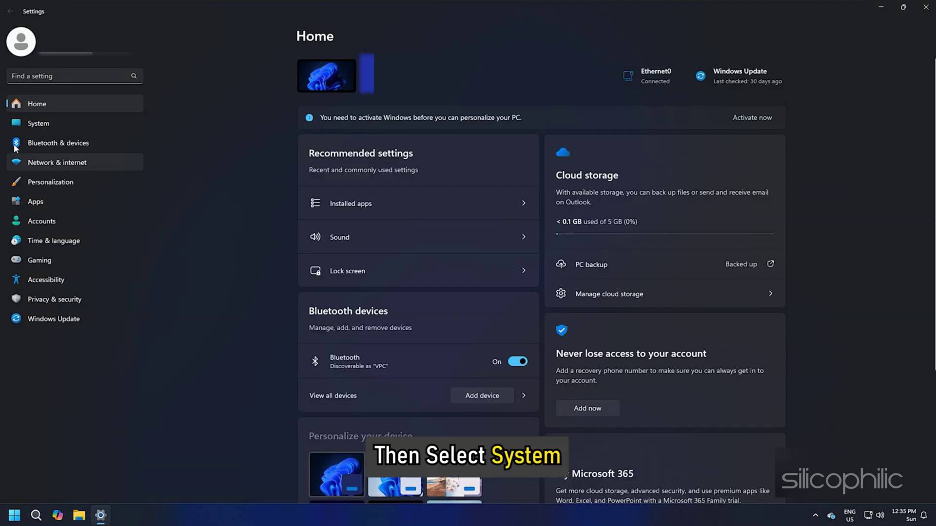
{"action": "left_click", "coordinate": [36, 122]}
{"action": "scroll", "coordinate": [517, 273], "scroll_direction": "down", "scroll_amount": 4}
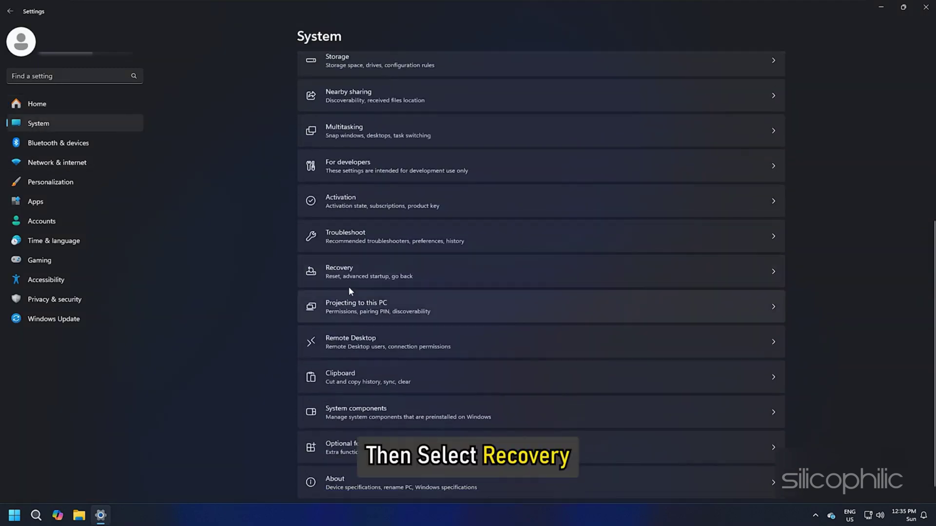
{"action": "left_click", "coordinate": [340, 270]}
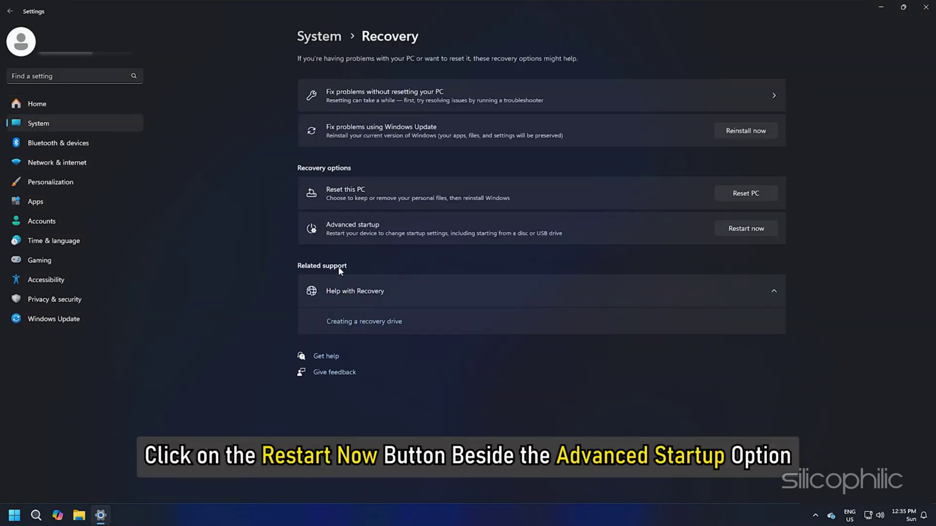
{"action": "left_click", "coordinate": [742, 226]}
{"action": "left_click", "coordinate": [410, 288]}
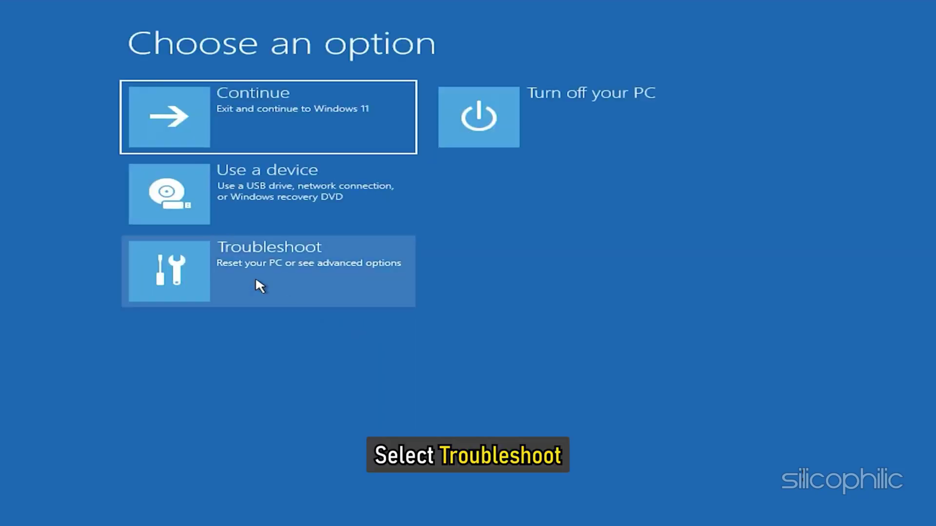
Go through Troubleshoot > Advanced options and reboot into UEFI Firmware Settings.
{"action": "left_click", "coordinate": [242, 272]}
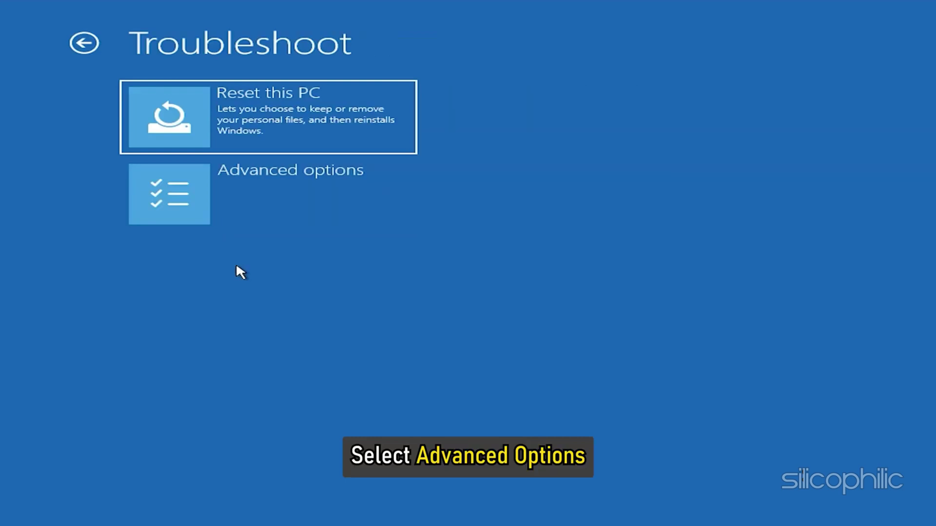
{"action": "left_click", "coordinate": [224, 202]}
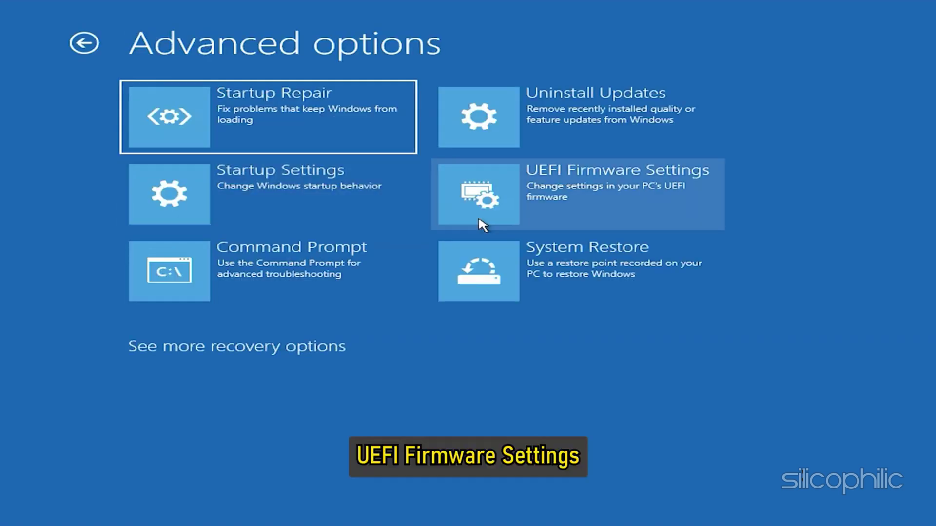
{"action": "left_click", "coordinate": [584, 193]}
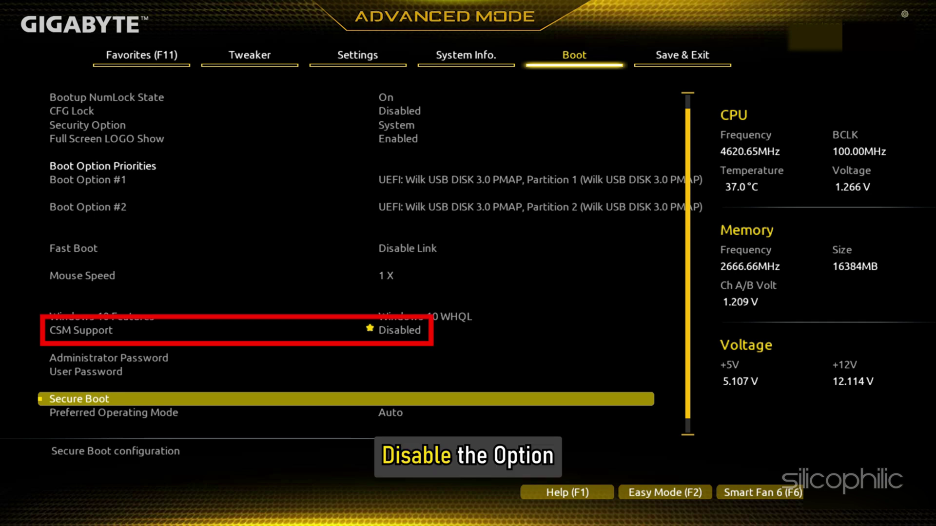
Enter the Secure Boot configuration and get past the password prompt to enable Secure Boot.
{"action": "key", "text": "Return"}
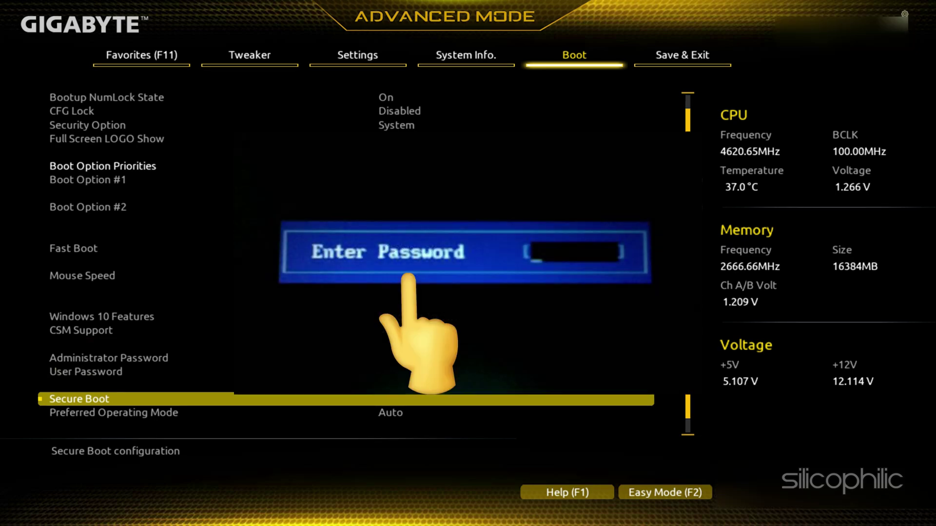
{"action": "key", "text": "Return"}
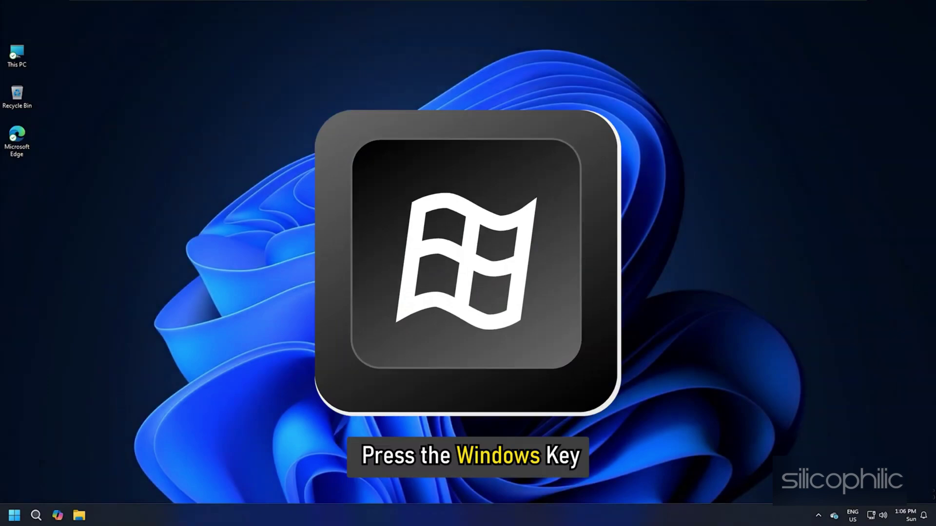
Search Windows for System Information and confirm Secure Boot State is On.
{"action": "key", "text": "super"}
{"action": "type", "text": "syste"}
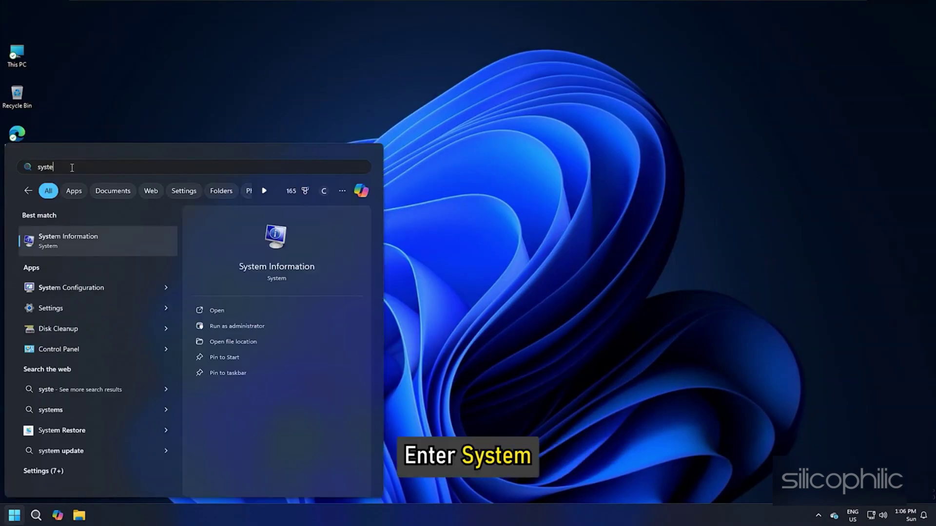
{"action": "type", "text": "m"}
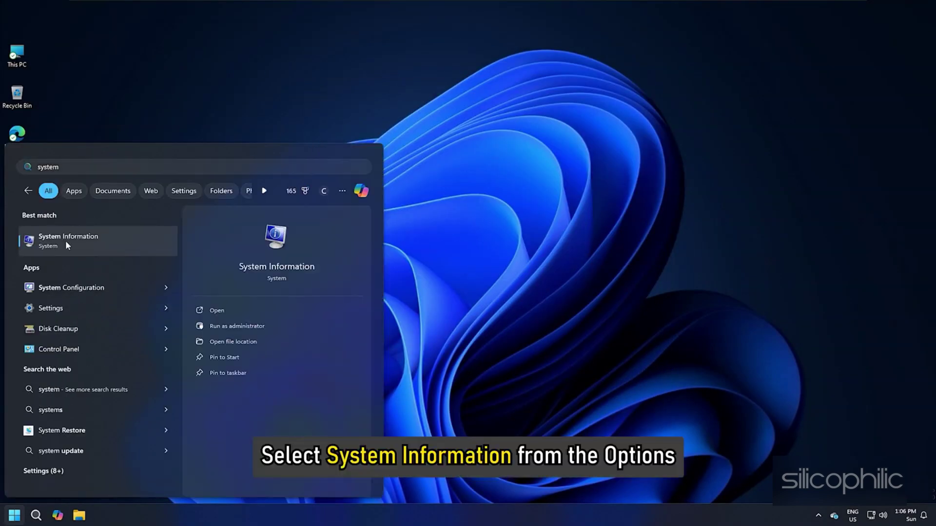
{"action": "left_click", "coordinate": [66, 241]}
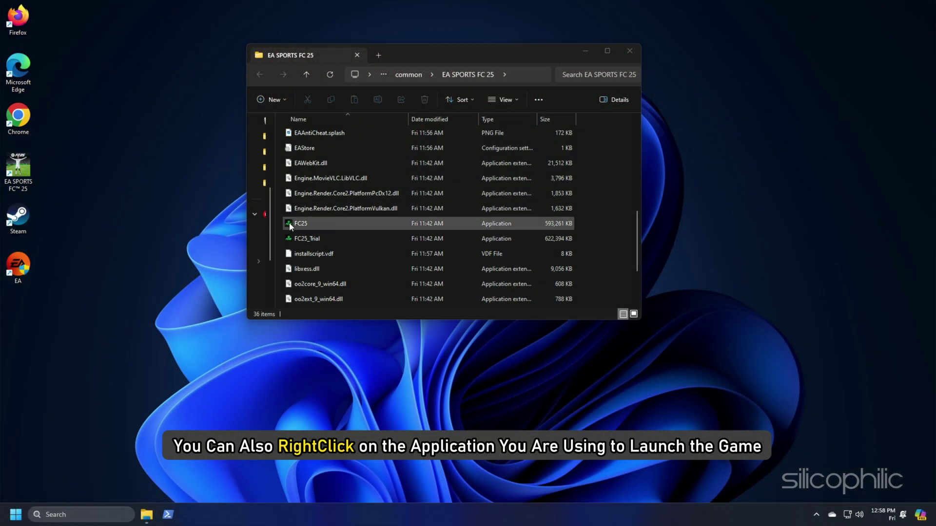
Set FC25 to always run as administrator in its Compatibility properties and apply.
{"action": "right_click", "coordinate": [290, 224]}
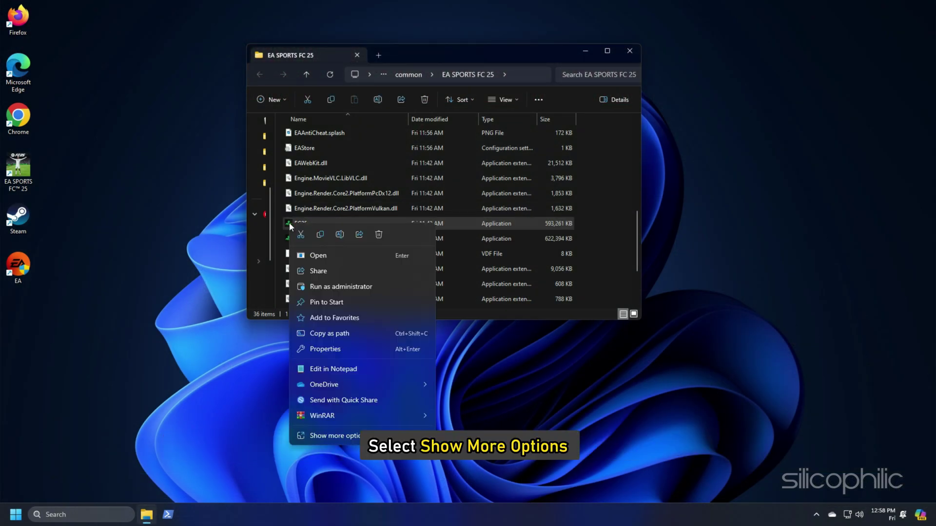
{"action": "left_click", "coordinate": [331, 437]}
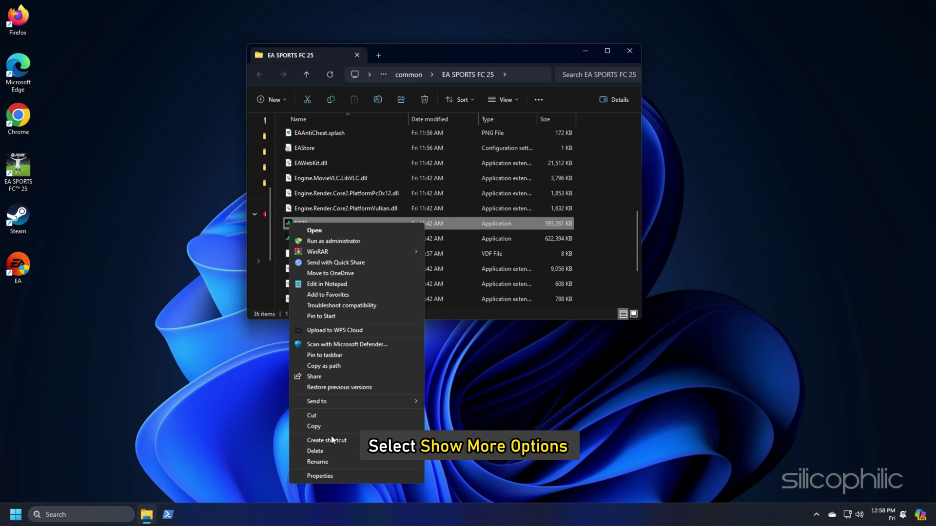
{"action": "left_click", "coordinate": [325, 477]}
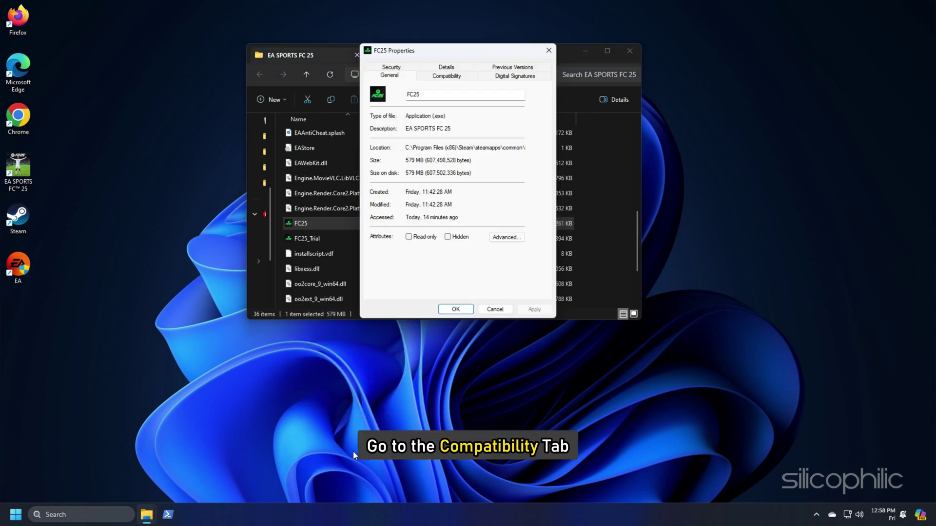
{"action": "left_click", "coordinate": [457, 79]}
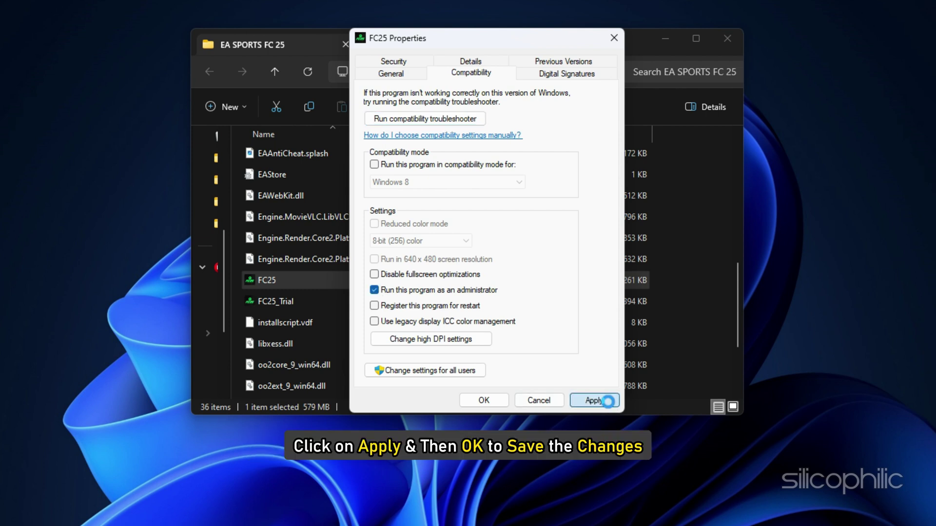
{"action": "left_click", "coordinate": [592, 401]}
{"action": "left_click", "coordinate": [484, 400]}
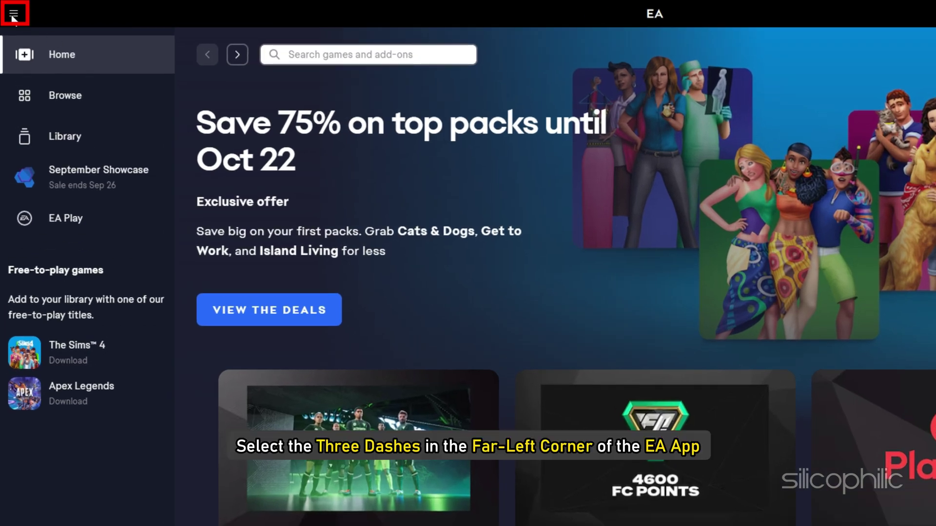
Run App Recovery from the EA app's Help menu and clear its cache.
{"action": "left_click", "coordinate": [13, 15]}
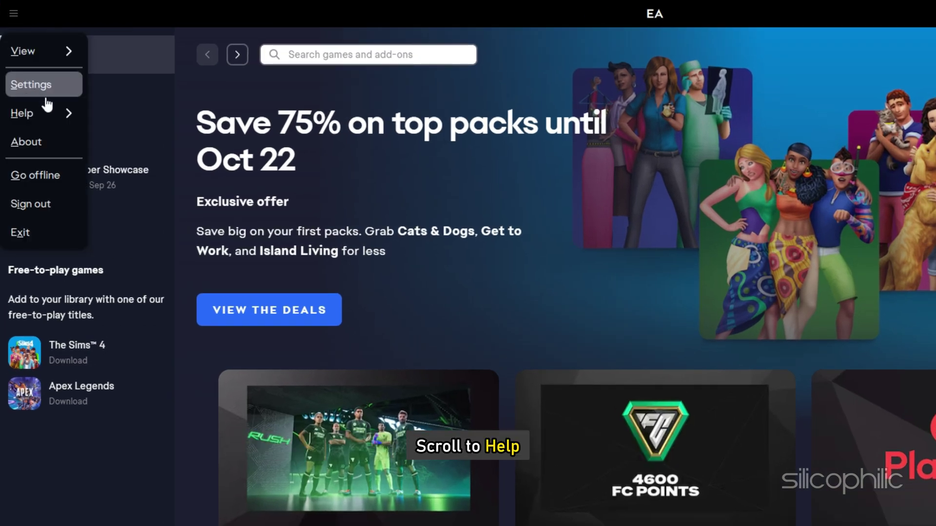
{"action": "mouse_move", "coordinate": [29, 113]}
{"action": "left_click", "coordinate": [129, 203]}
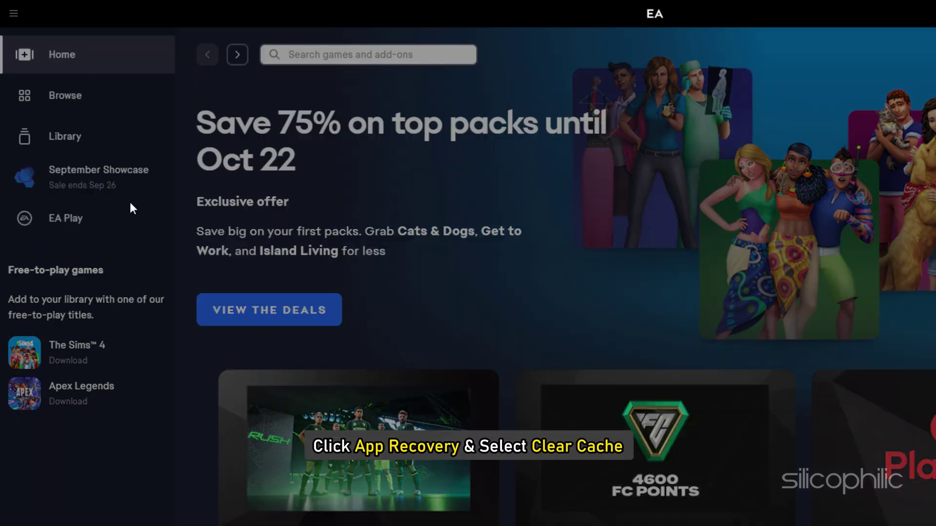
{"action": "left_click", "coordinate": [714, 416]}
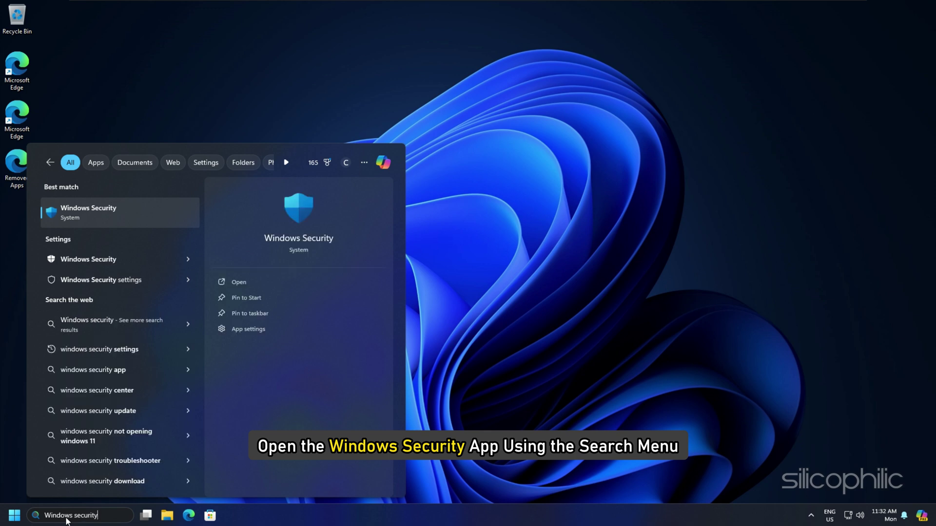
Reach the firewall's Allowed apps list via Firewall & network protection in Windows Security.
{"action": "left_click", "coordinate": [84, 209]}
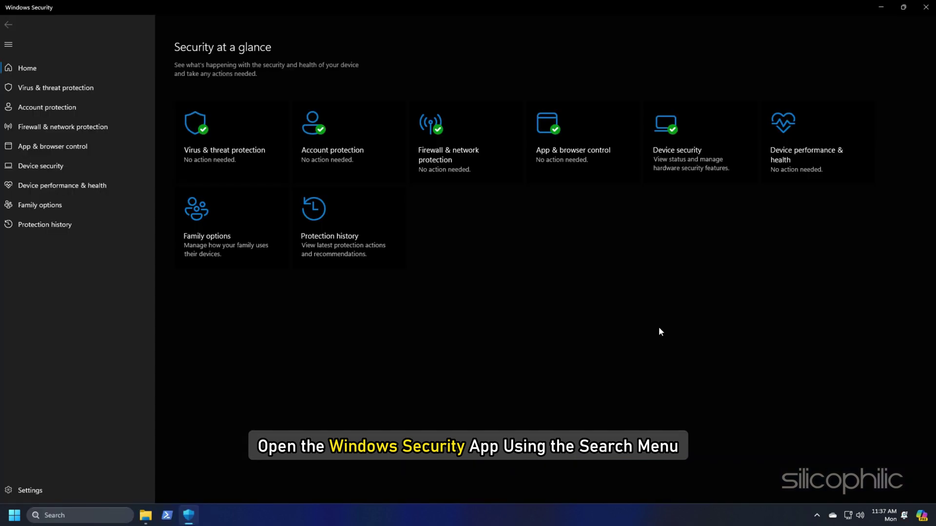
{"action": "left_click", "coordinate": [81, 132]}
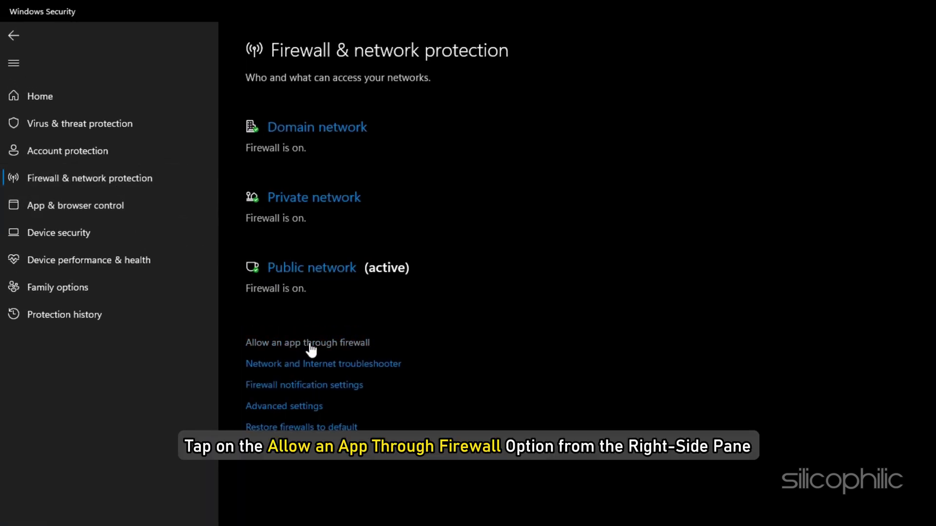
{"action": "left_click", "coordinate": [311, 344]}
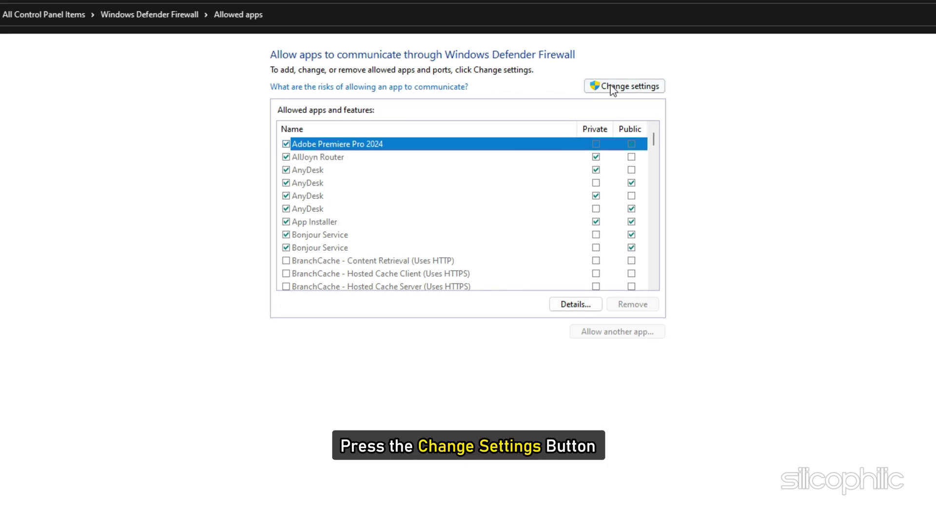
Add the FC25 executable as EA SPORTS FC 25 to the firewall's allowed apps and save with OK.
{"action": "left_click", "coordinate": [611, 88]}
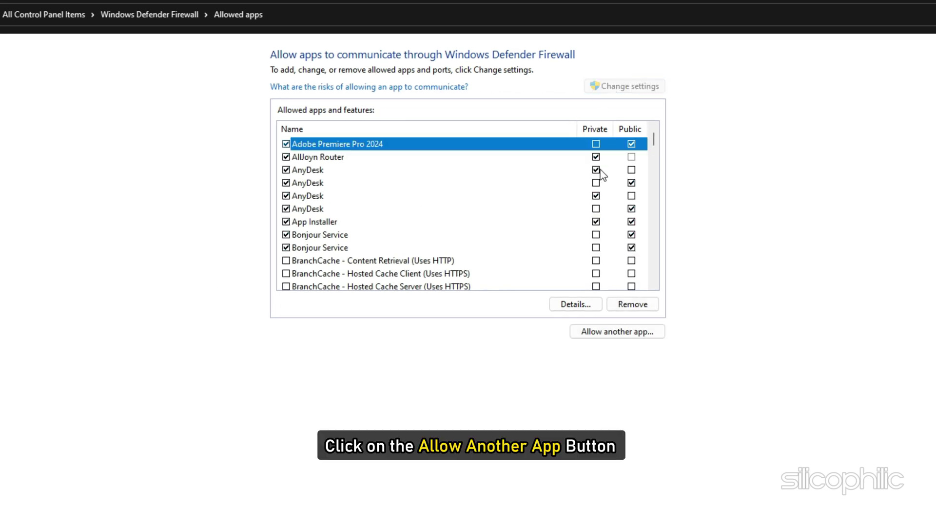
{"action": "left_click", "coordinate": [616, 334]}
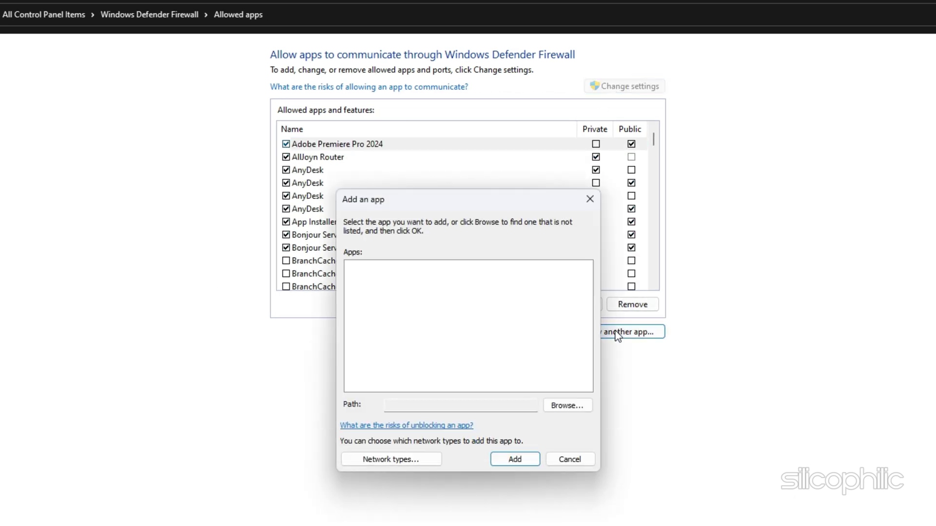
{"action": "left_click", "coordinate": [563, 406]}
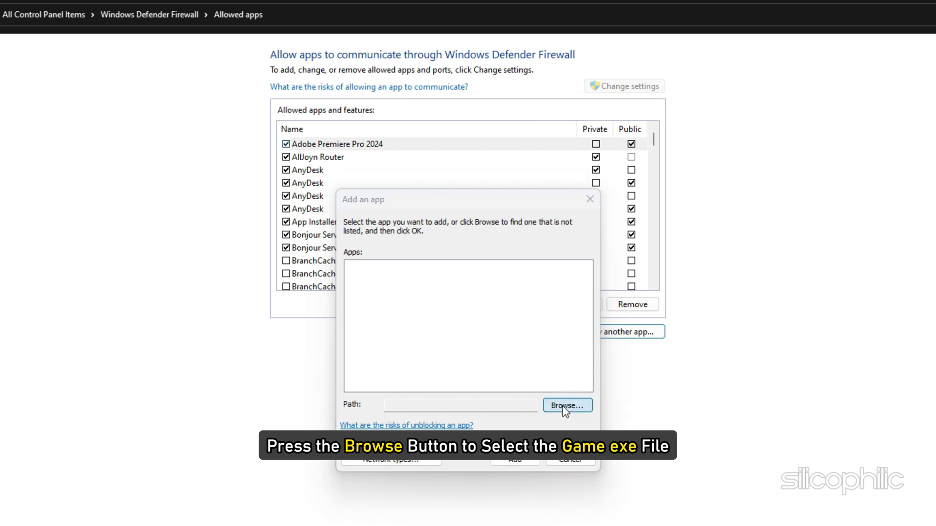
{"action": "left_click", "coordinate": [326, 360]}
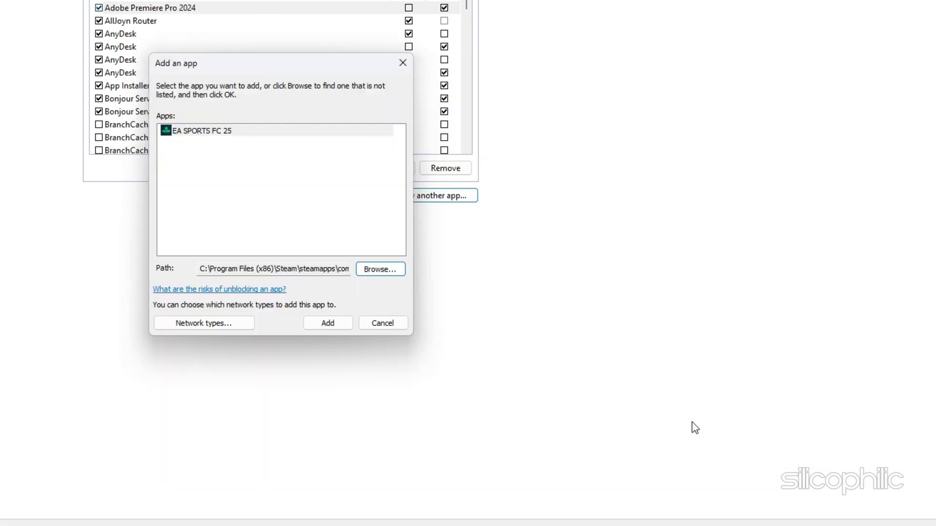
{"action": "left_click", "coordinate": [332, 323]}
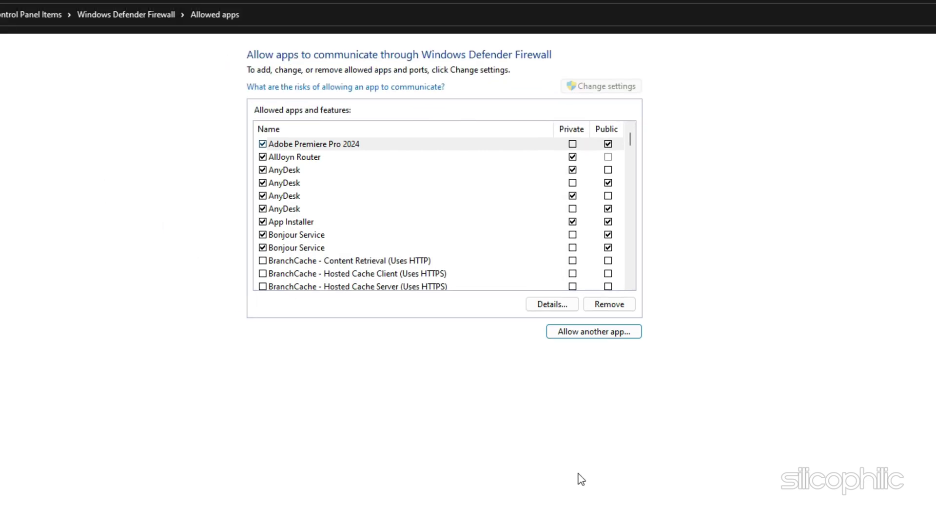
{"action": "scroll", "coordinate": [358, 244], "scroll_direction": "down", "scroll_amount": 2}
{"action": "scroll", "coordinate": [358, 243], "scroll_direction": "down", "scroll_amount": 2}
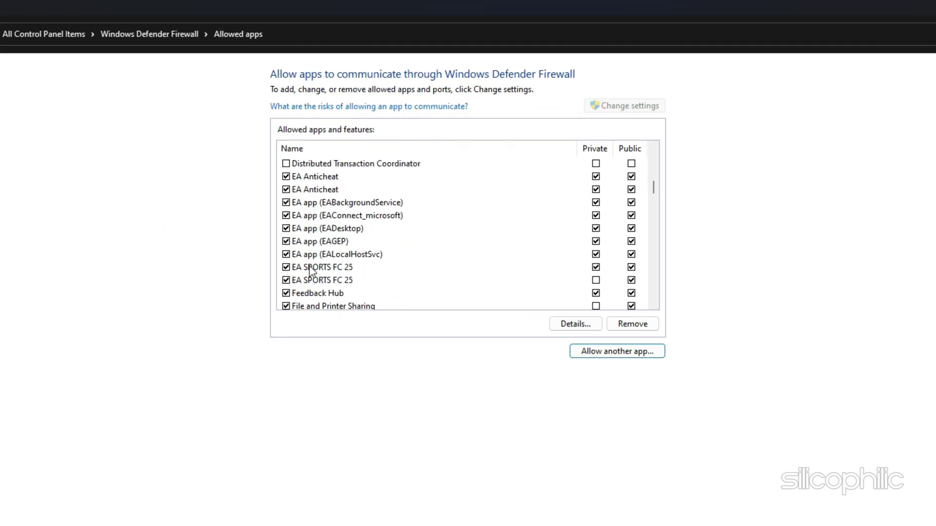
{"action": "left_click", "coordinate": [322, 282]}
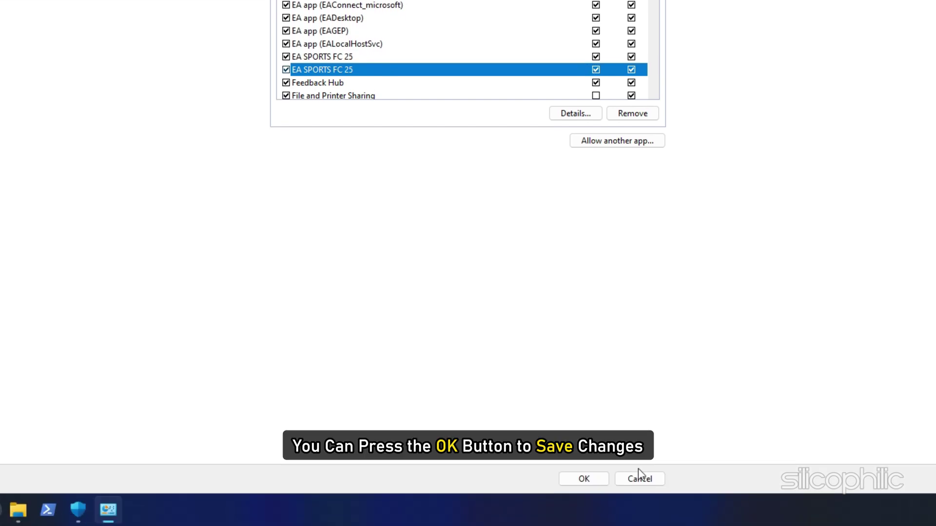
{"action": "left_click", "coordinate": [596, 481]}
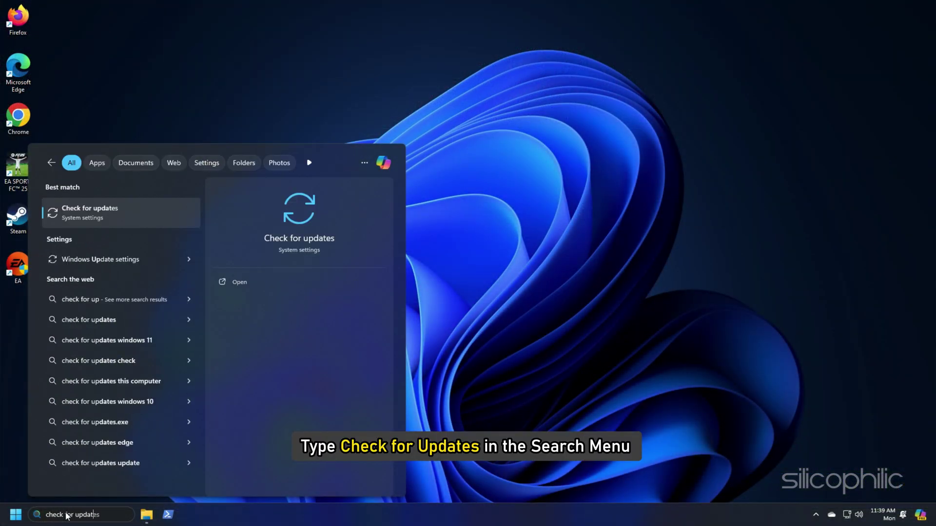
Launch the Windows Update page from the 'check for updates' search result.
{"action": "left_click", "coordinate": [80, 213]}
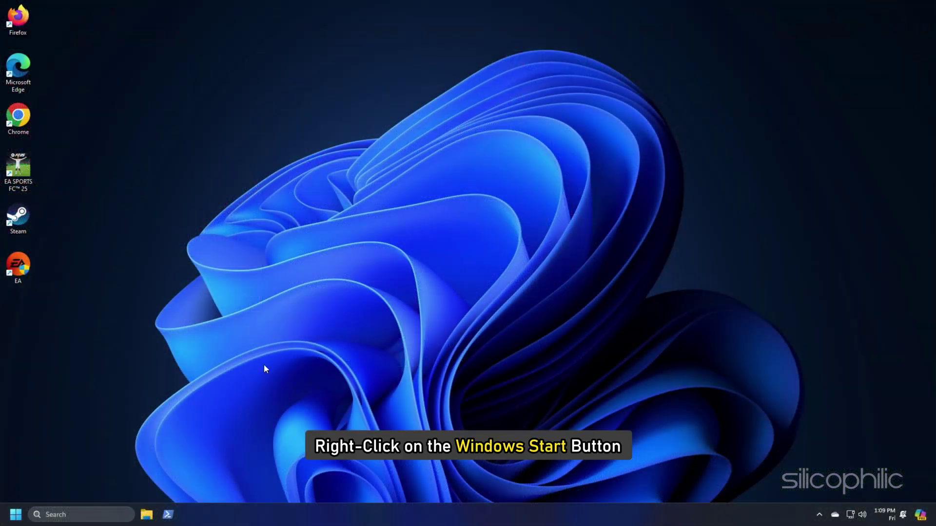
End the Pumble and AnyDesk processes in Task Manager, then close it.
{"action": "right_click", "coordinate": [13, 518]}
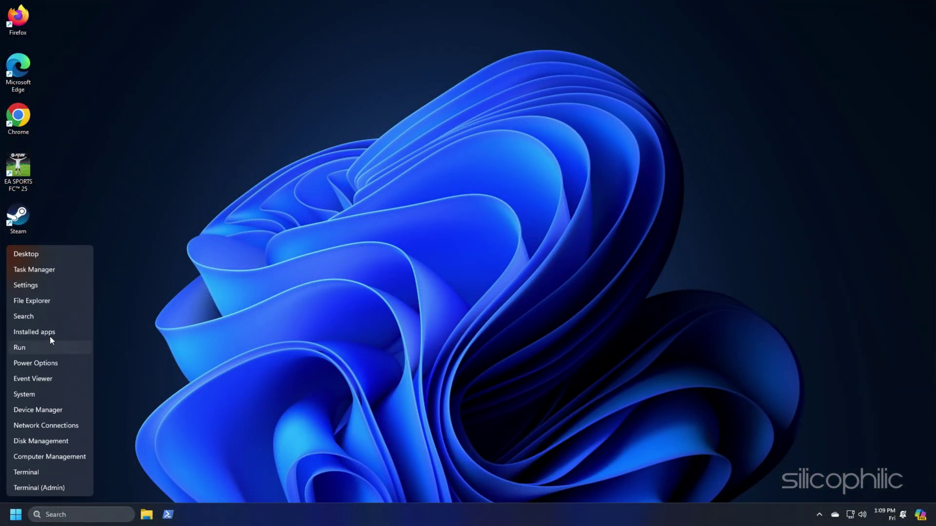
{"action": "left_click", "coordinate": [81, 269]}
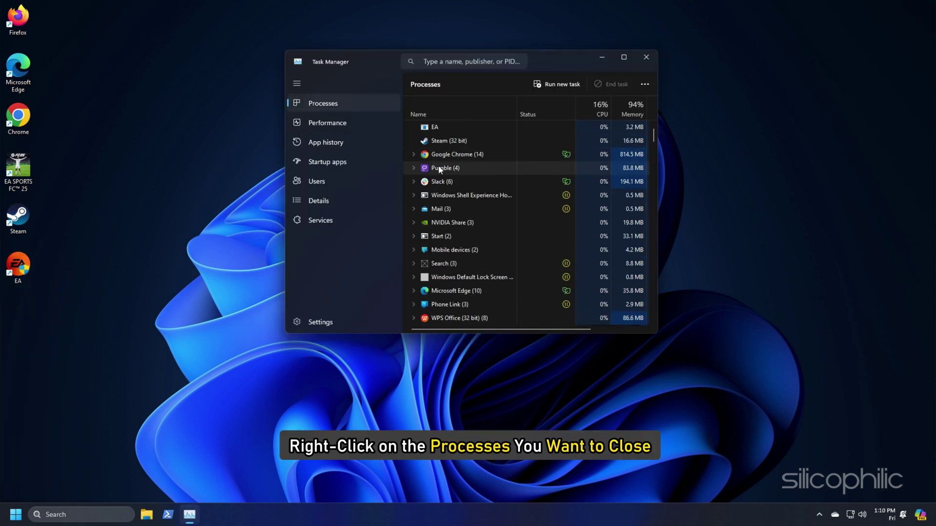
{"action": "right_click", "coordinate": [444, 167]}
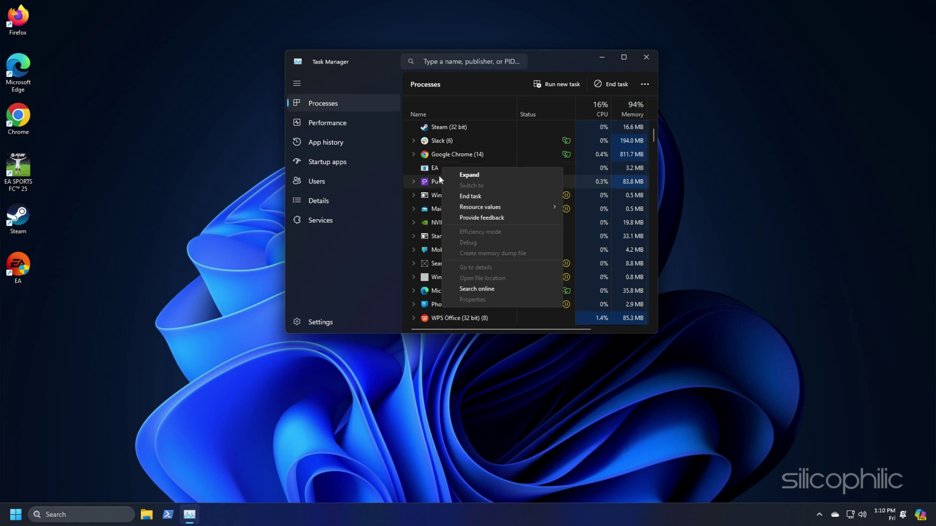
{"action": "left_click", "coordinate": [470, 195]}
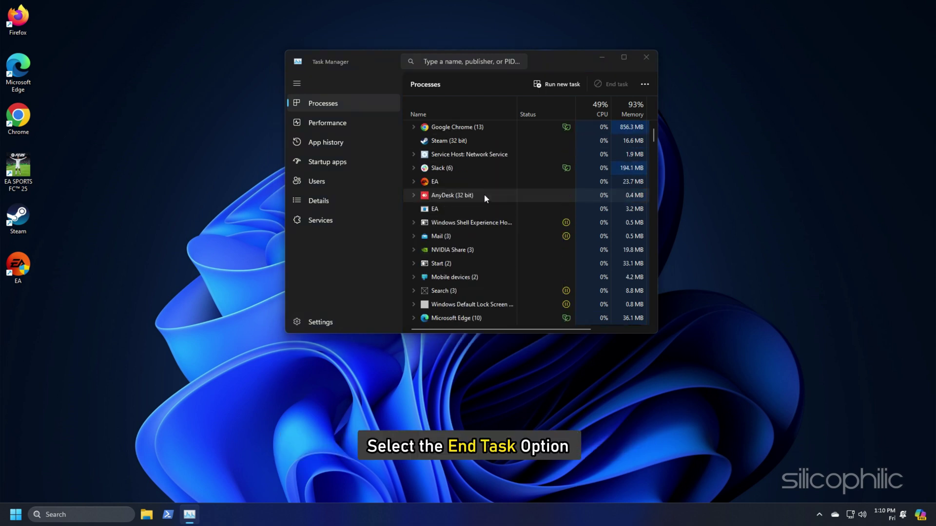
{"action": "right_click", "coordinate": [432, 210]}
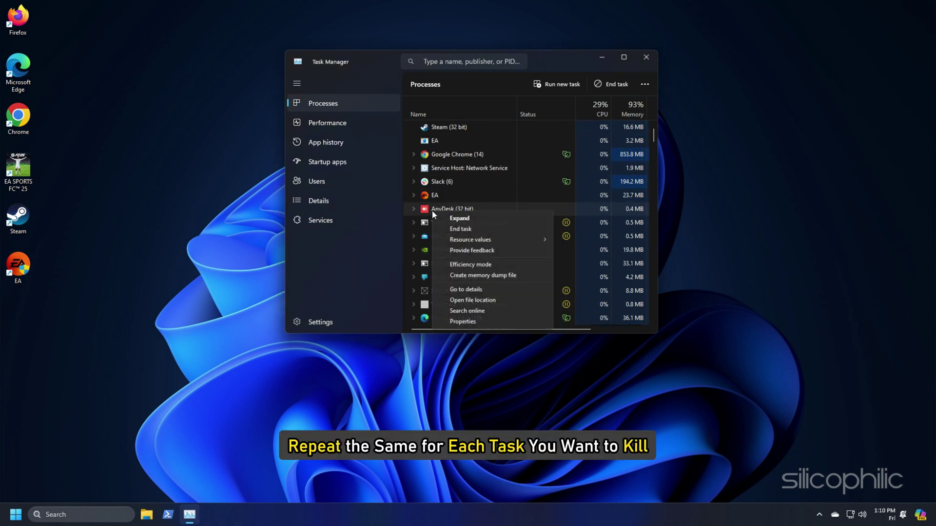
{"action": "left_click", "coordinate": [461, 230]}
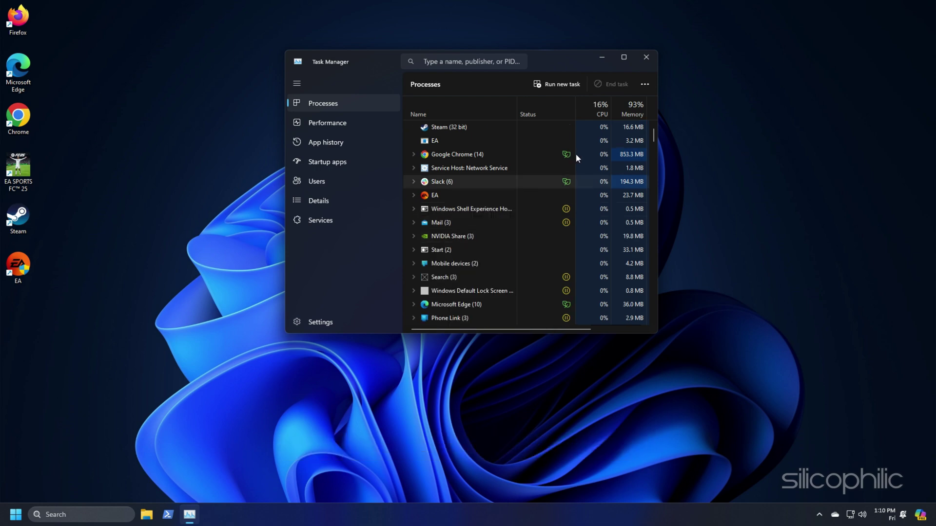
{"action": "left_click", "coordinate": [647, 57]}
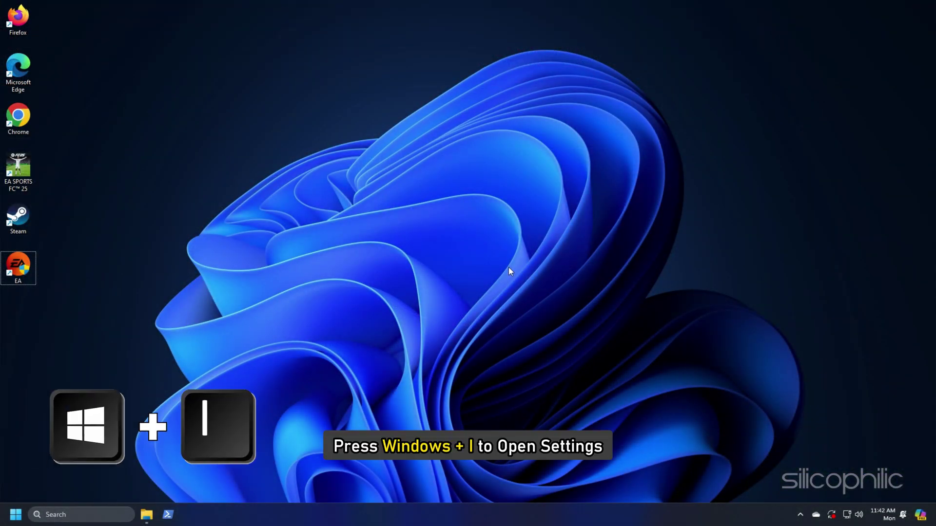
Show the options menu for EA SPORTS FC 25 in Settings' Installed apps list.
{"action": "key", "text": "super+i"}
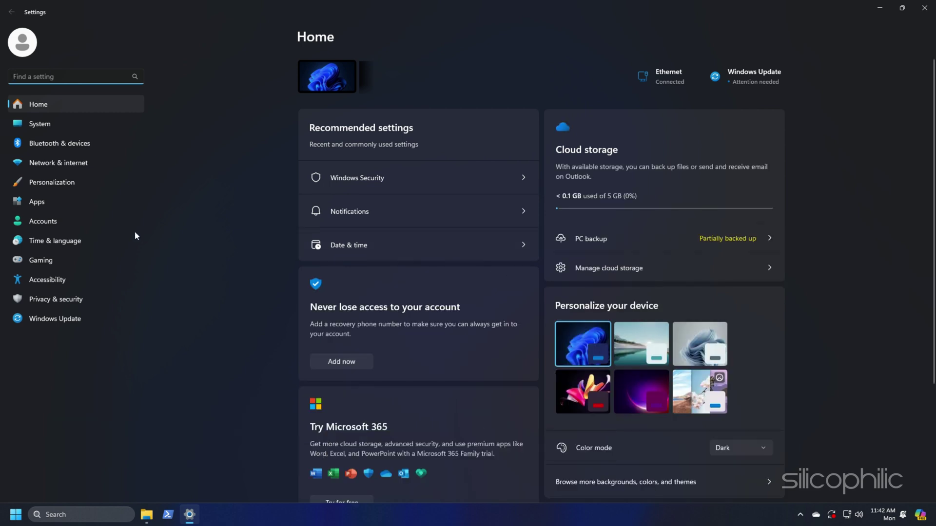
{"action": "left_click", "coordinate": [37, 202]}
{"action": "left_click", "coordinate": [363, 74]}
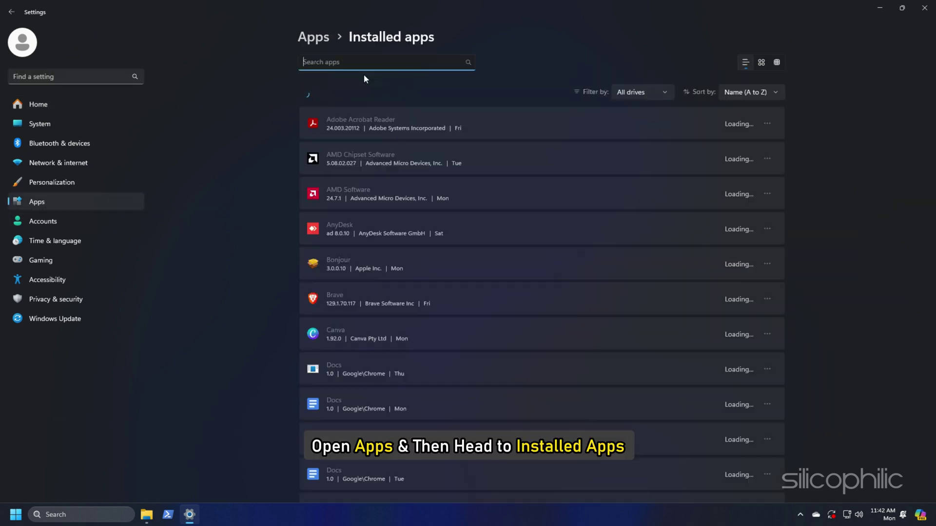
{"action": "scroll", "coordinate": [566, 246], "scroll_direction": "down", "scroll_amount": 3}
{"action": "scroll", "coordinate": [706, 246], "scroll_direction": "down", "scroll_amount": 2}
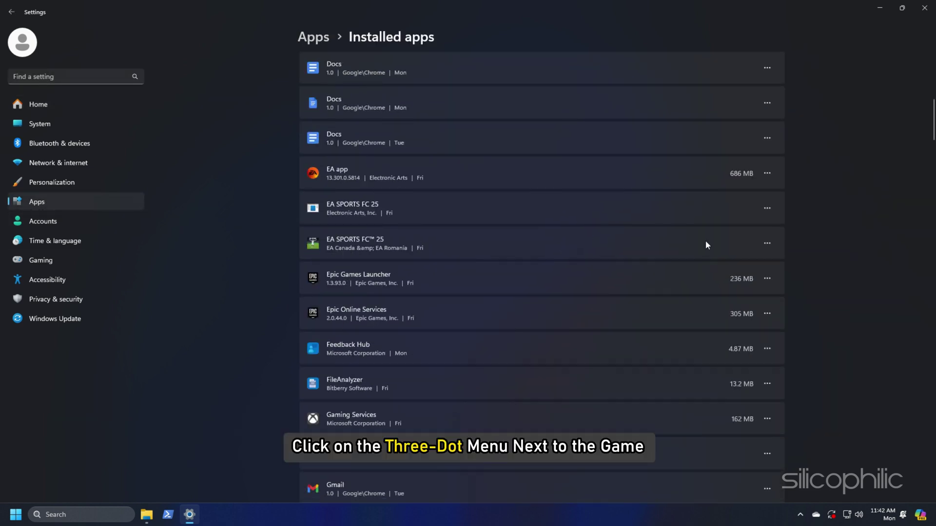
{"action": "left_click", "coordinate": [767, 244]}
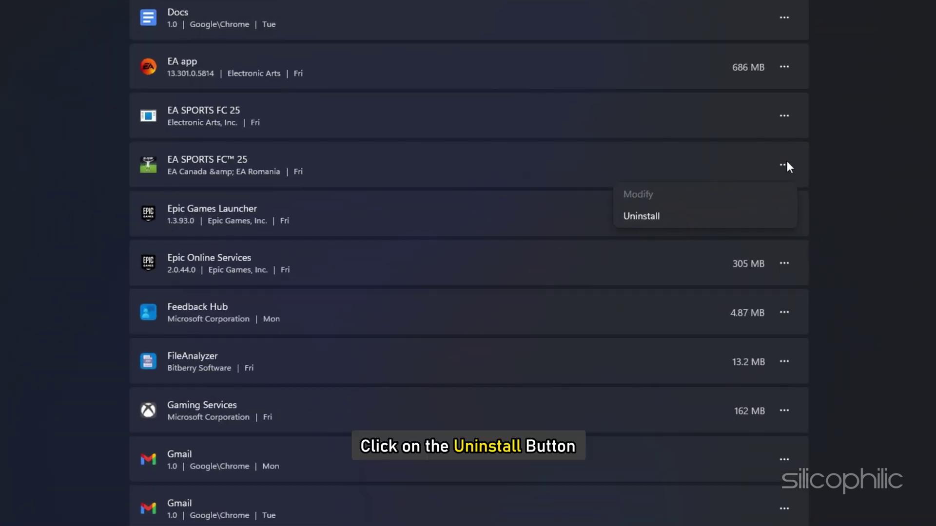